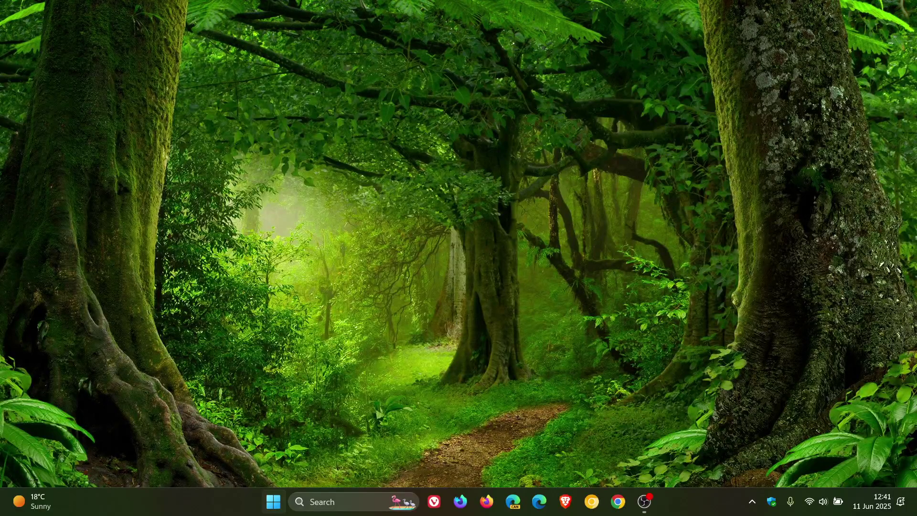
Launch Settings from the Start menu and go to the Windows Update page.
left_click(273, 501)
left_click(584, 460)
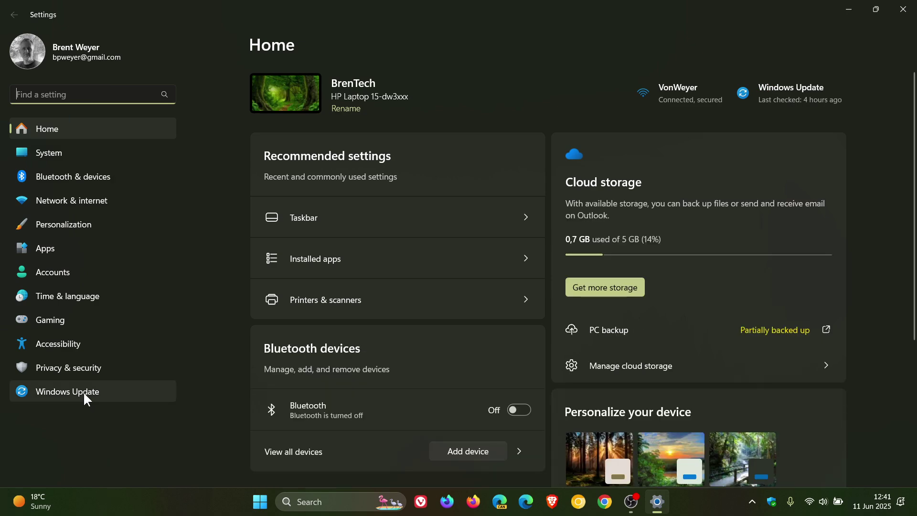
left_click(83, 391)
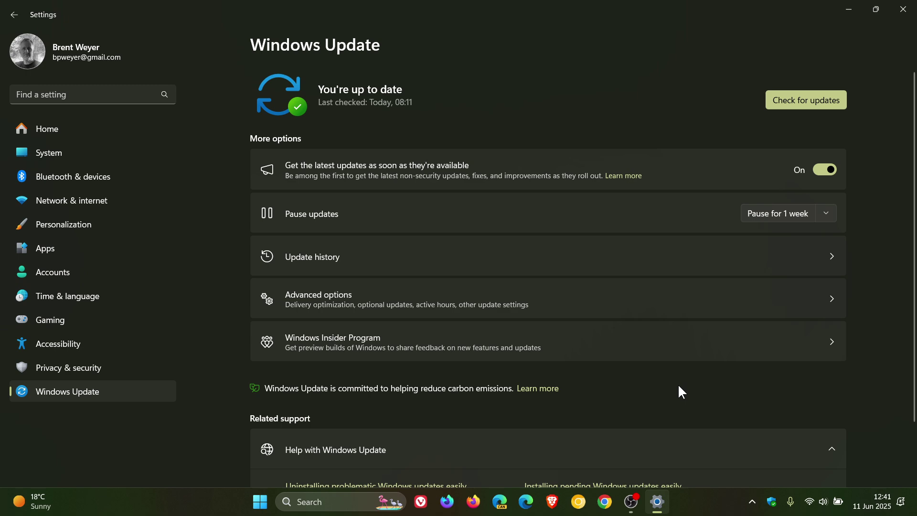
Show the update history, with 2025-06 cumulative update KB5060842 installed 11 Jun 2025.
left_click(608, 257)
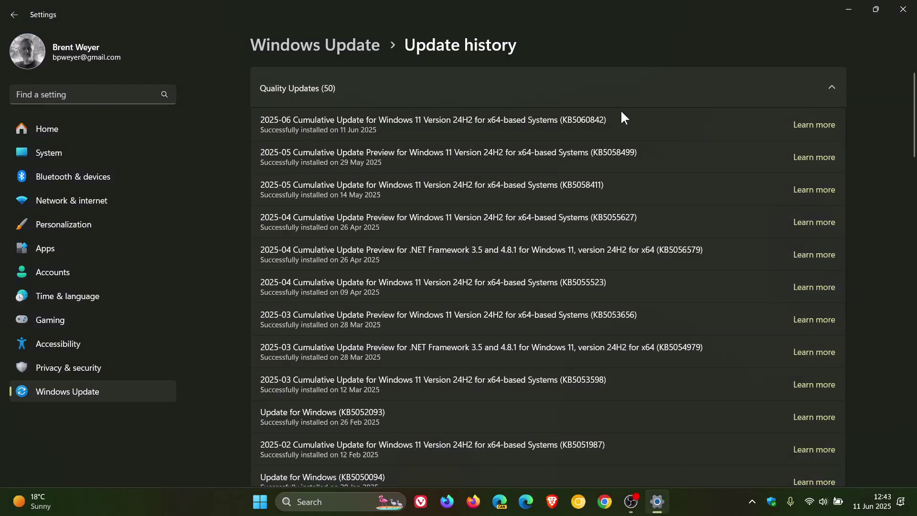
Open System > About to see Windows version 24H2, OS build 26100.4349.
left_click(64, 151)
scroll(529, 136, "down", 15)
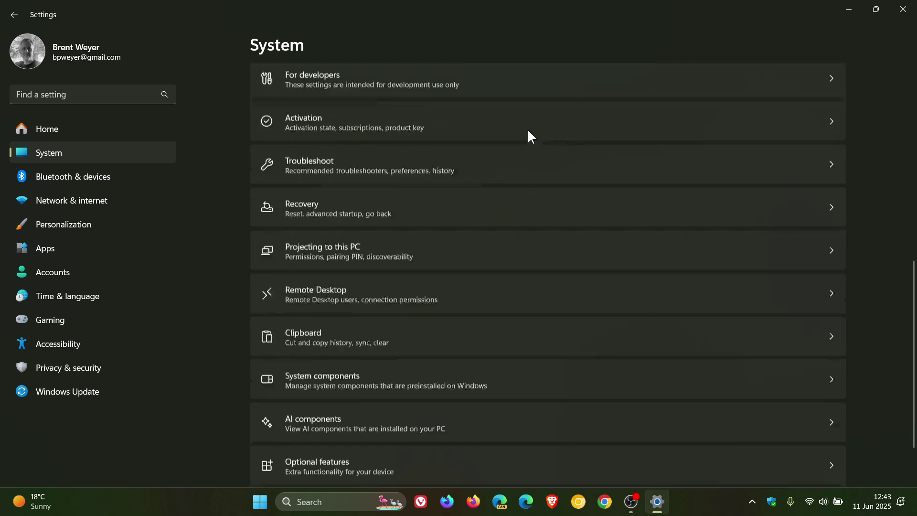
left_click(524, 450)
scroll(676, 190, "down", 5)
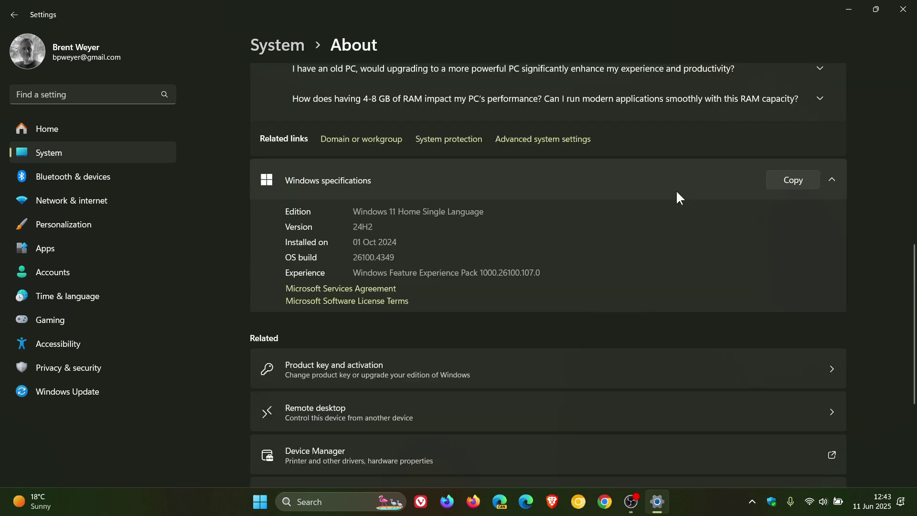
Open the System Protection properties, center the dialog on screen, then close it.
left_click(475, 81)
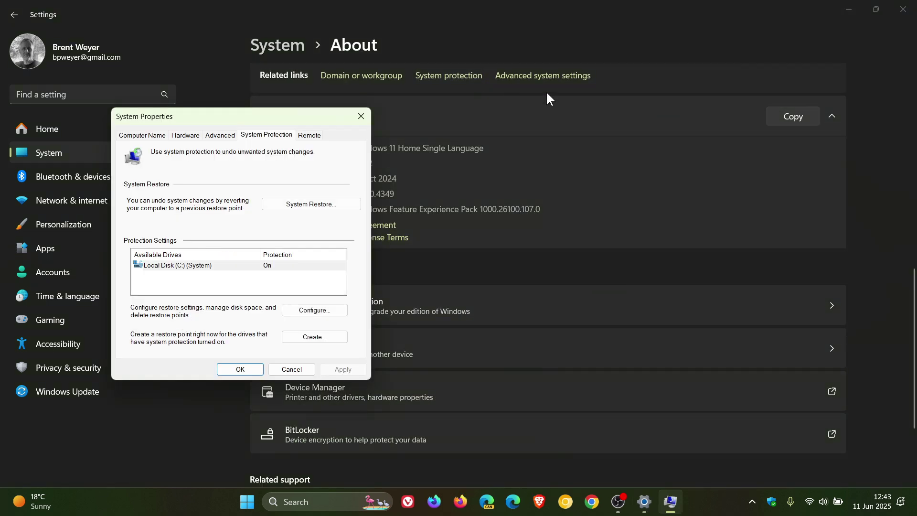
left_click_drag(253, 116, 555, 131)
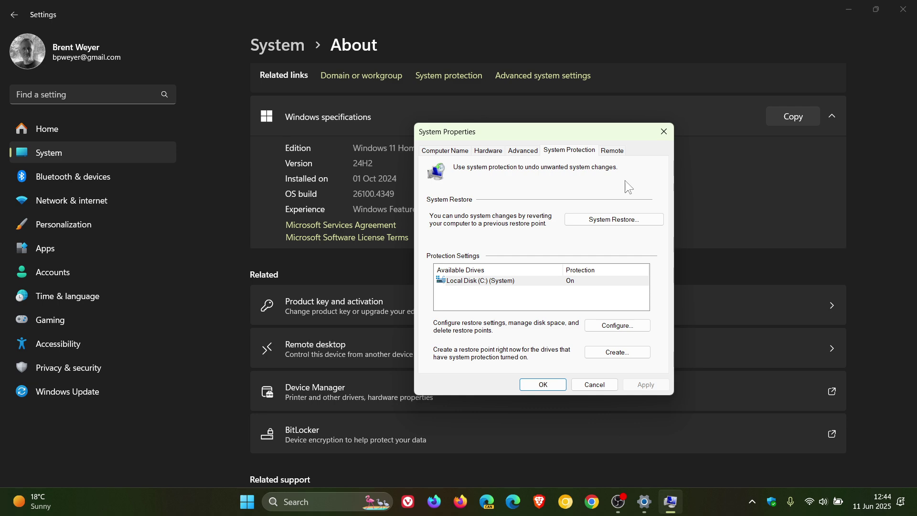
left_click(666, 133)
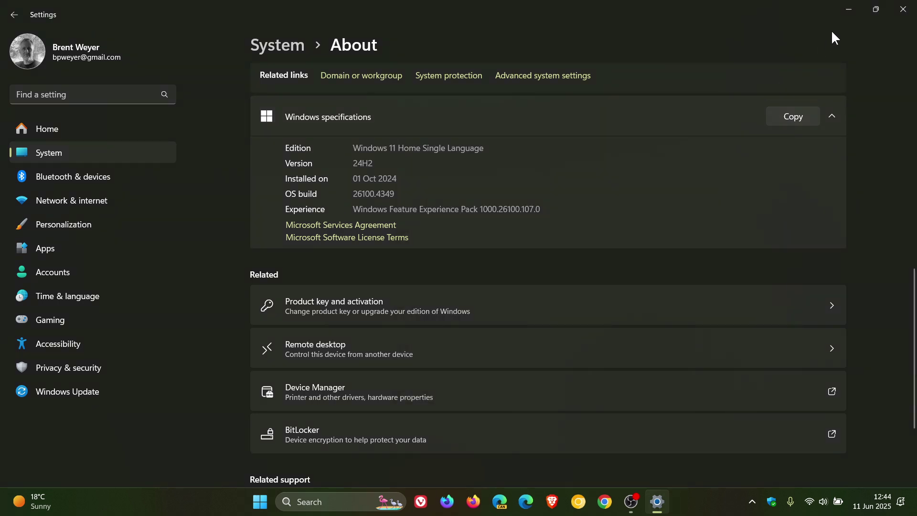
left_click(848, 12)
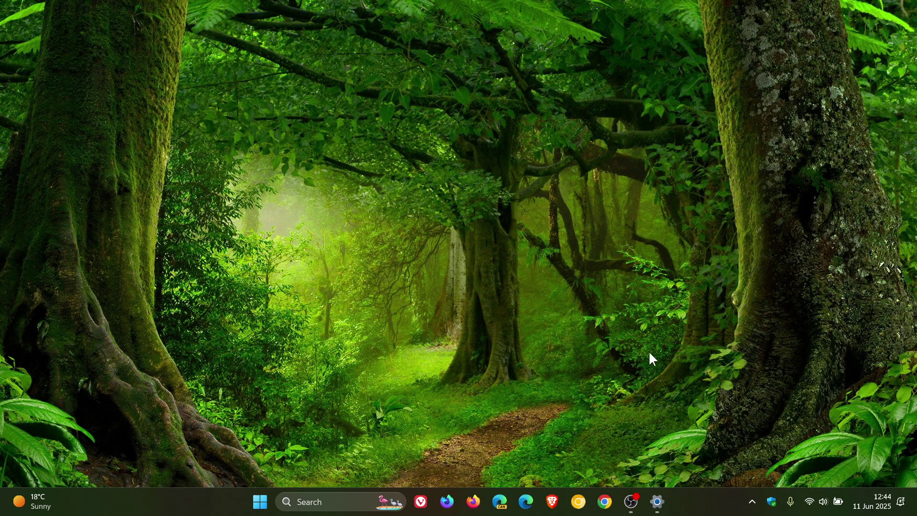
Restore Settings, reopen Windows Update history with the 50 quality updates, then minimise Settings.
left_click(657, 500)
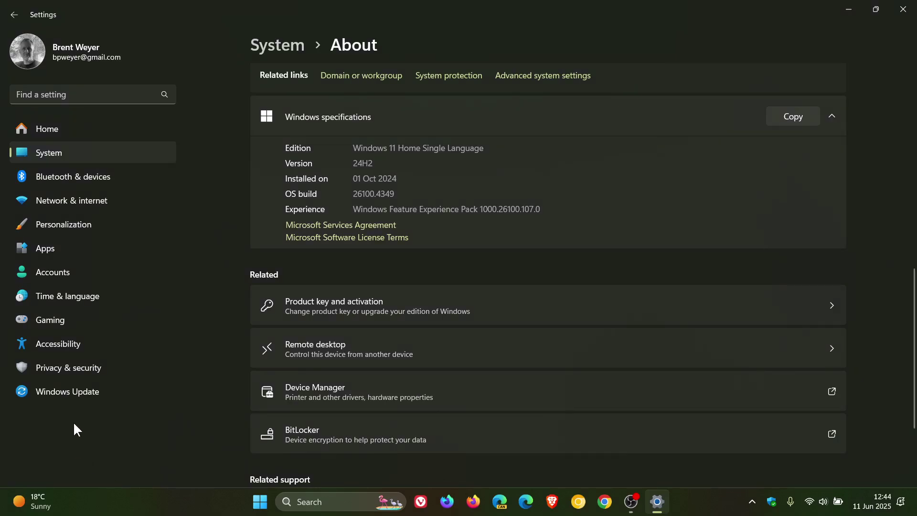
left_click(70, 392)
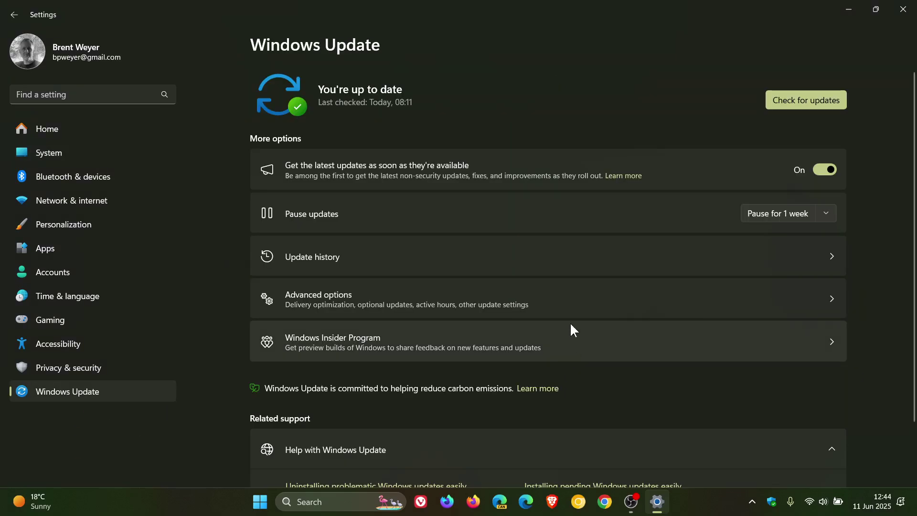
left_click(560, 254)
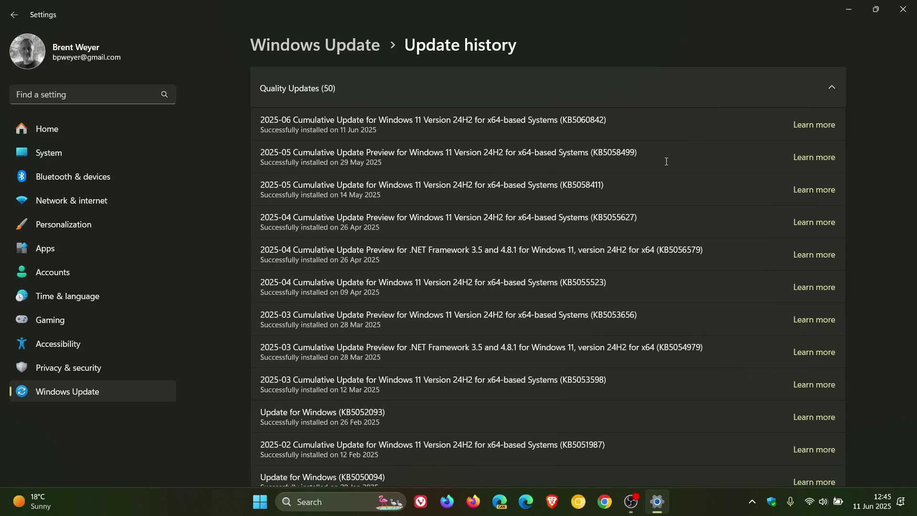
left_click(848, 9)
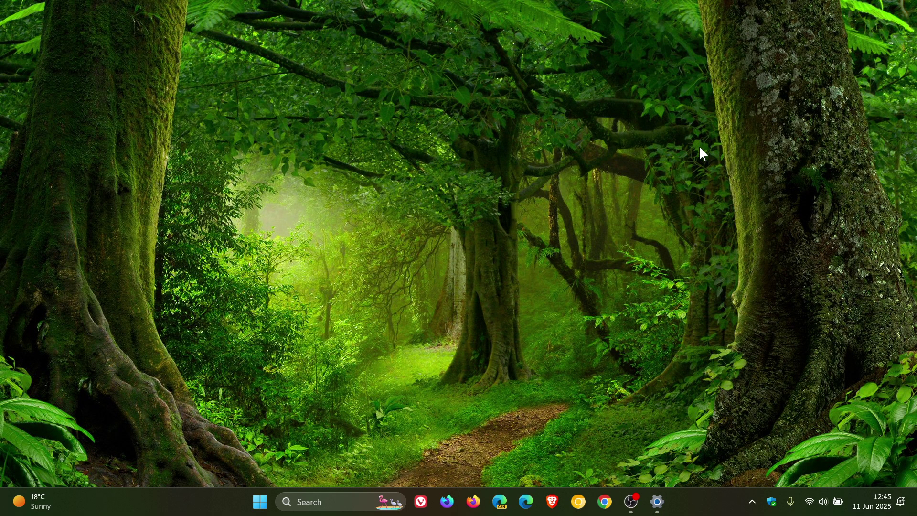
Restore Settings to Personalization > Text input theme choices, and briefly summon then close Copilot.
left_click(657, 501)
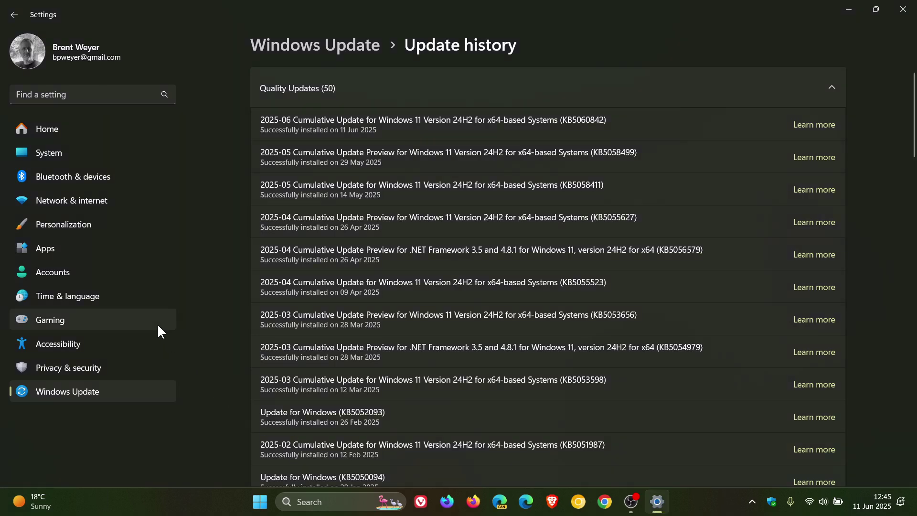
left_click(76, 225)
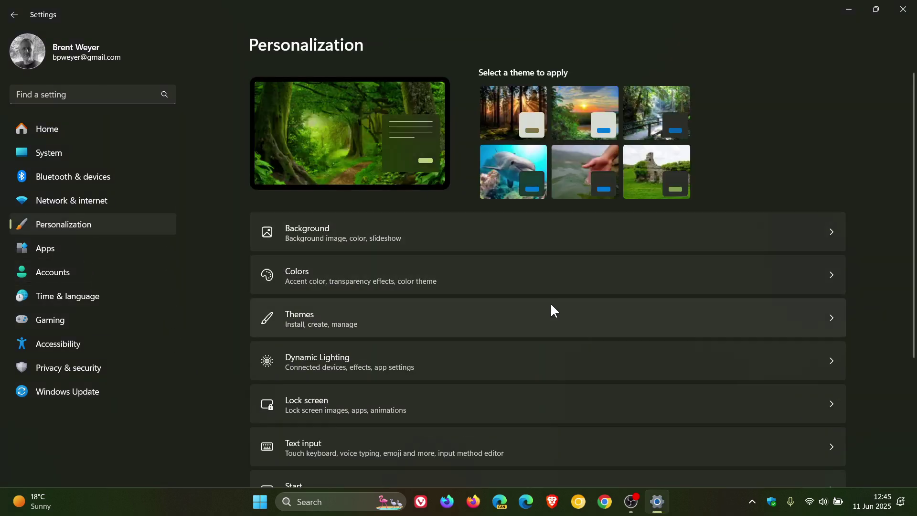
left_click(559, 441)
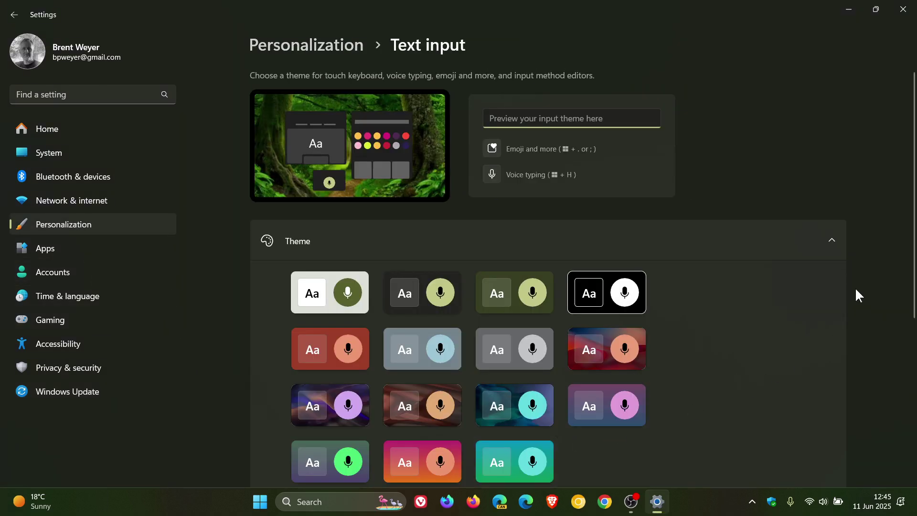
scroll(854, 287, "down", 5)
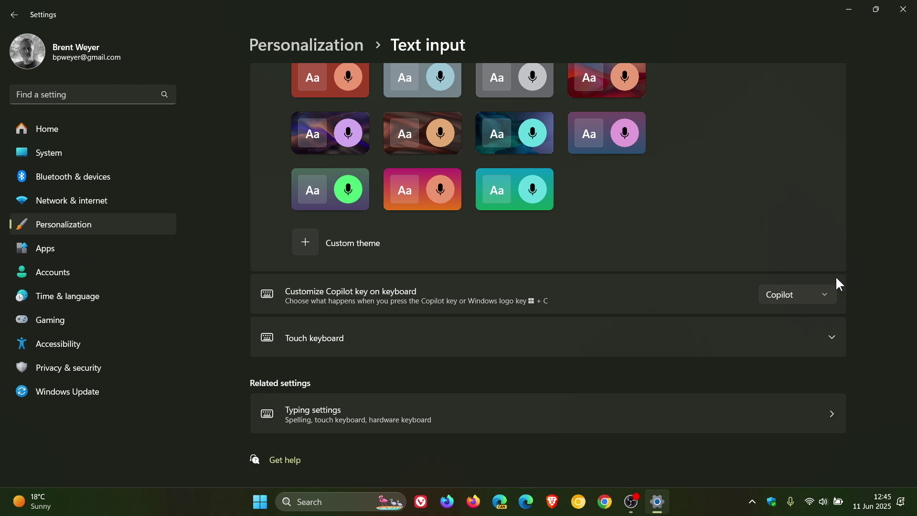
scroll(836, 279, "up", 5)
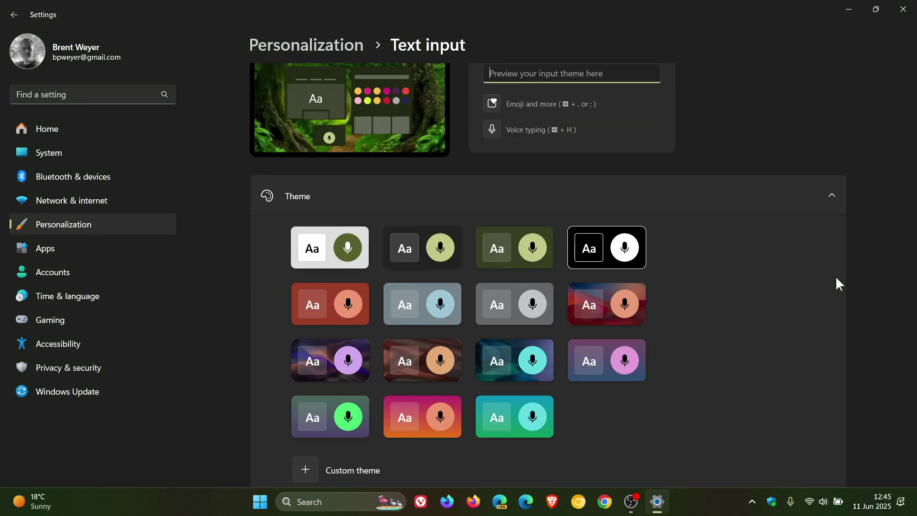
key("alt+space")
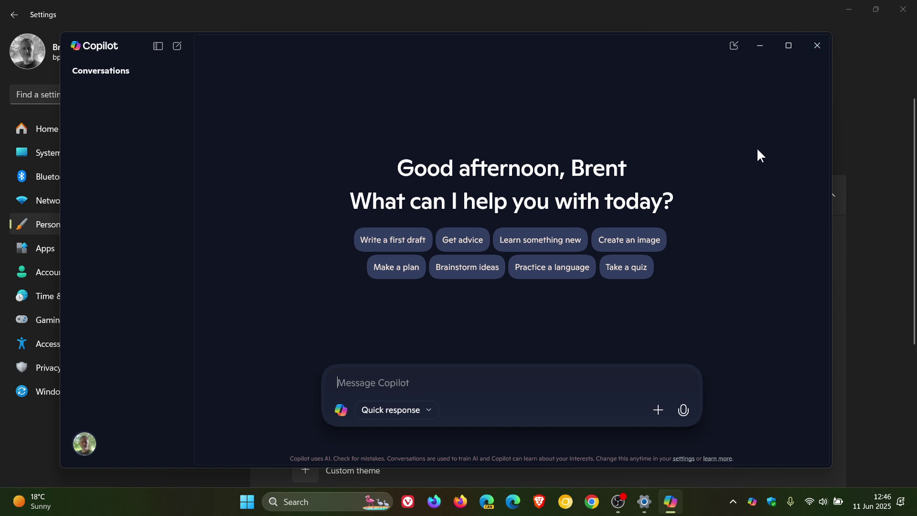
left_click(813, 48)
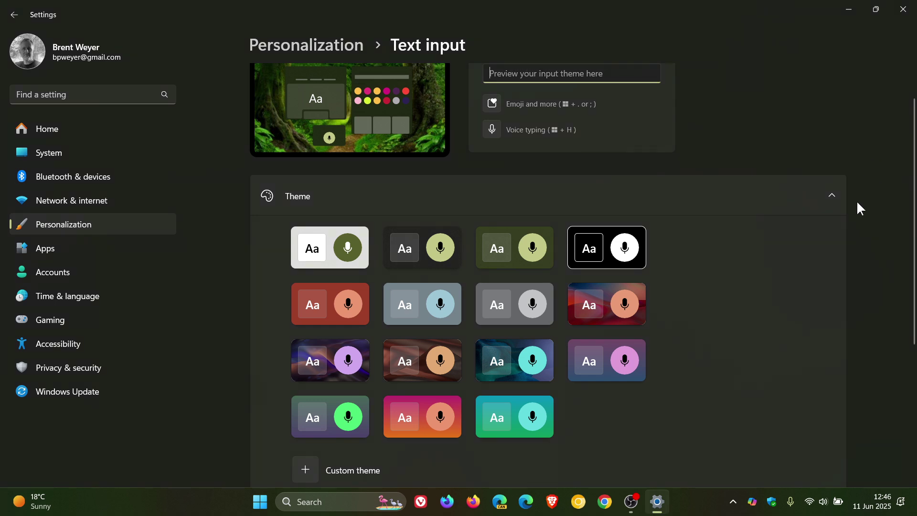
Set 'Customize Copilot key on keyboard' to Copilot after trying Custom and Search.
scroll(841, 275, "down", 5)
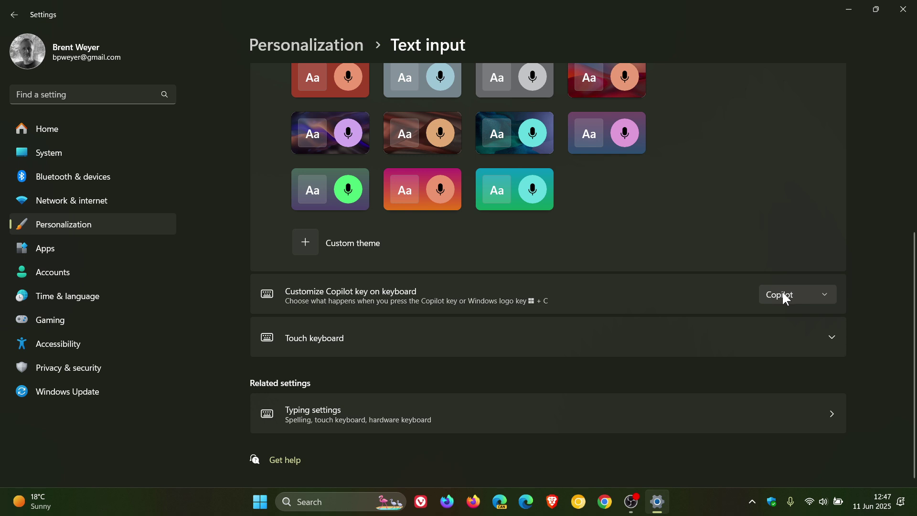
left_click(786, 296)
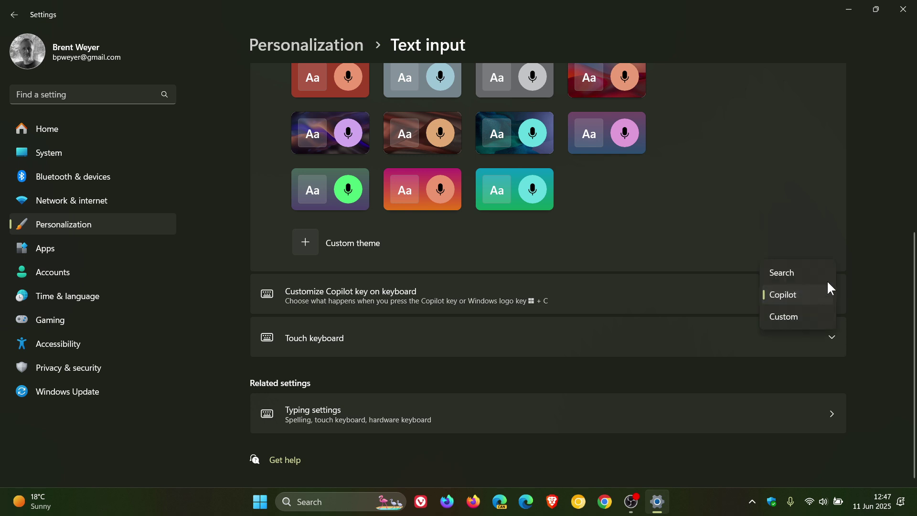
left_click(779, 317)
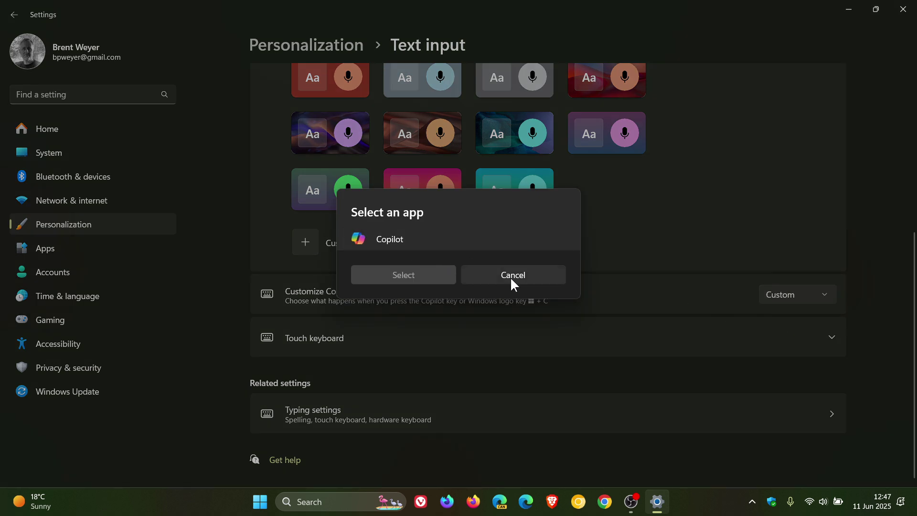
left_click(512, 281)
left_click(771, 297)
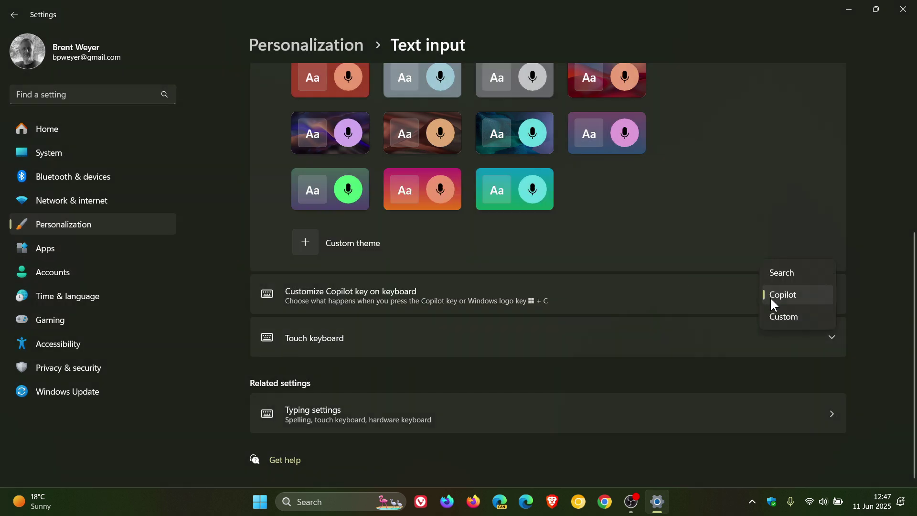
left_click(787, 271)
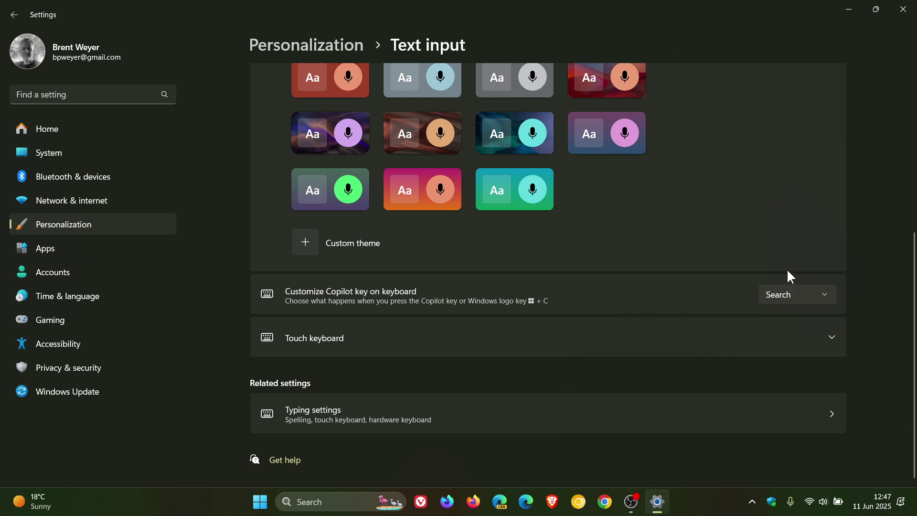
left_click(789, 305)
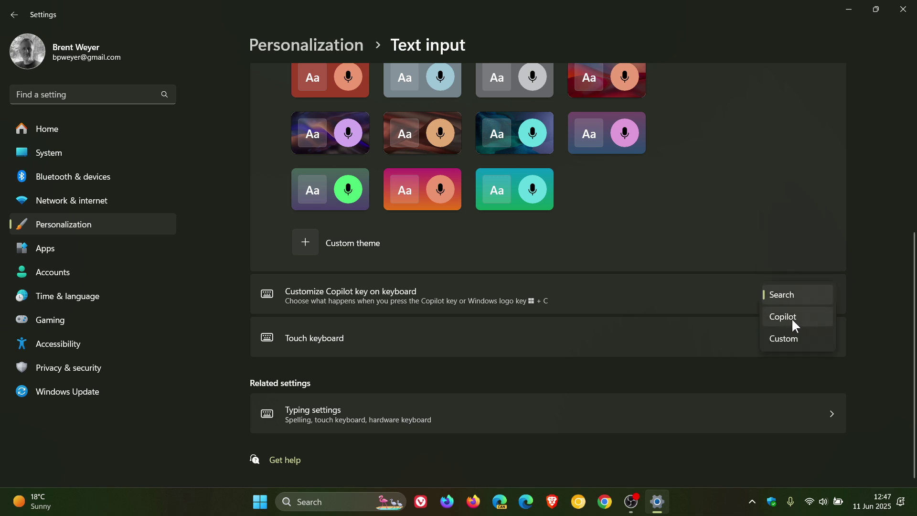
left_click(790, 317)
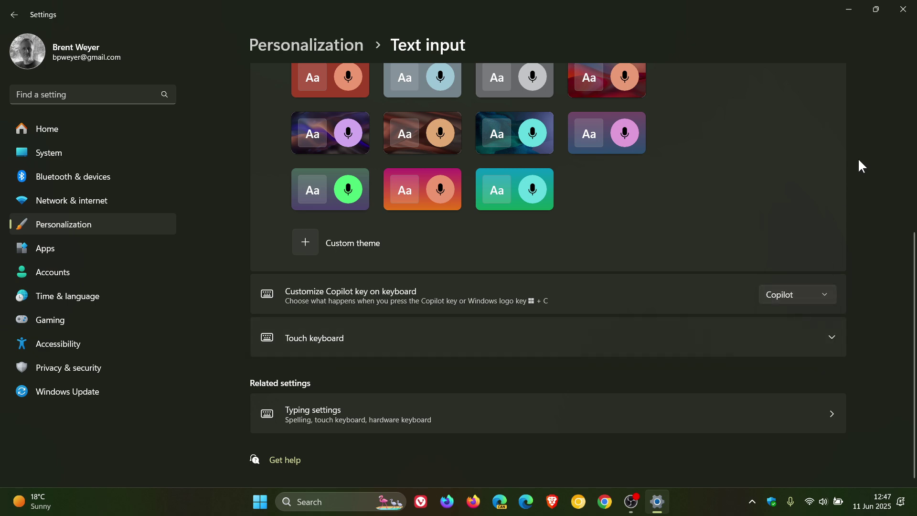
Hide Settings to the desktop, restore it, and go to the Apps settings.
key("super+d")
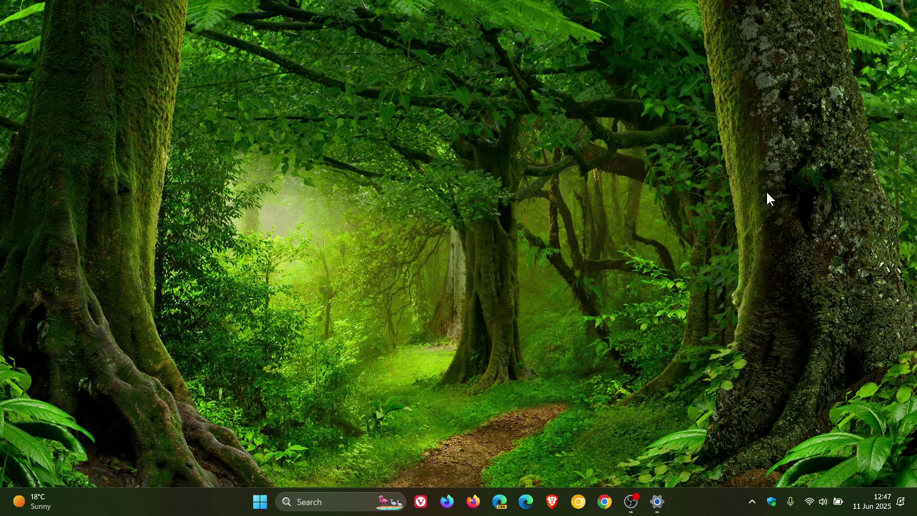
left_click(657, 501)
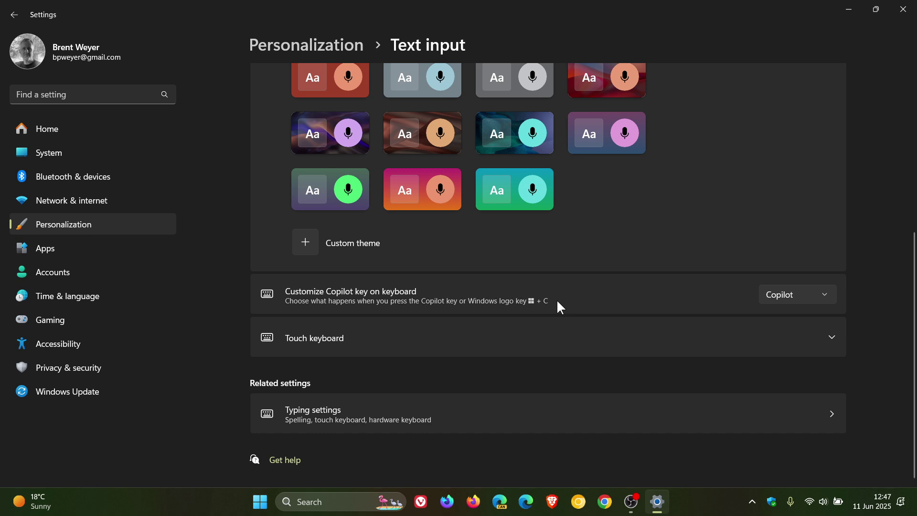
left_click(81, 249)
Open Apps > Resume and switch Resume on, then back off.
left_click(536, 434)
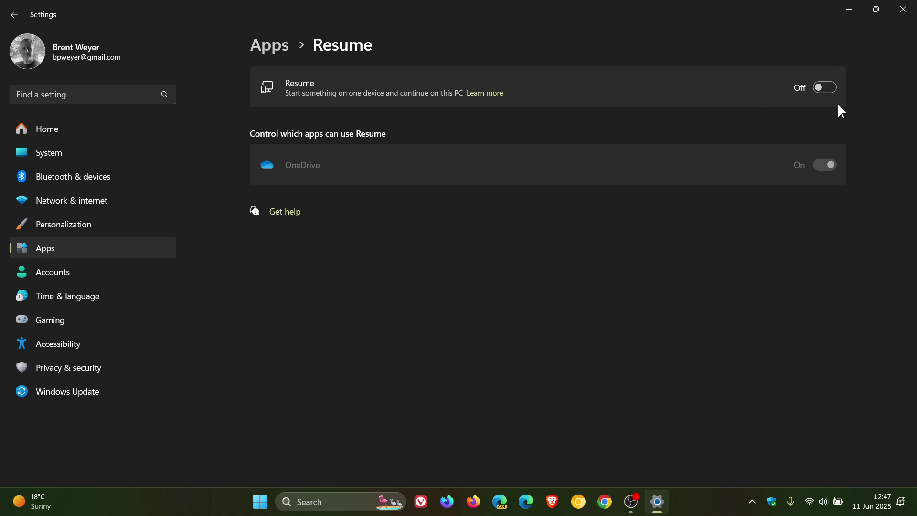
left_click(835, 87)
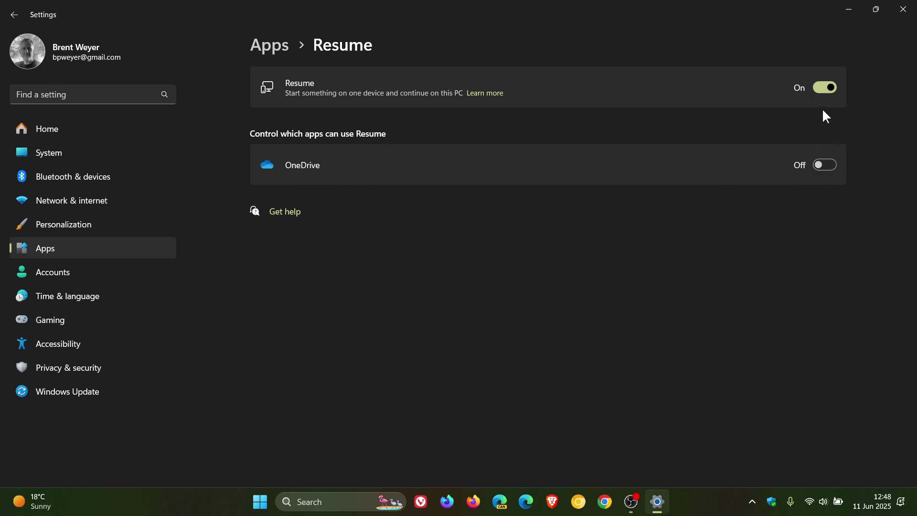
left_click(822, 90)
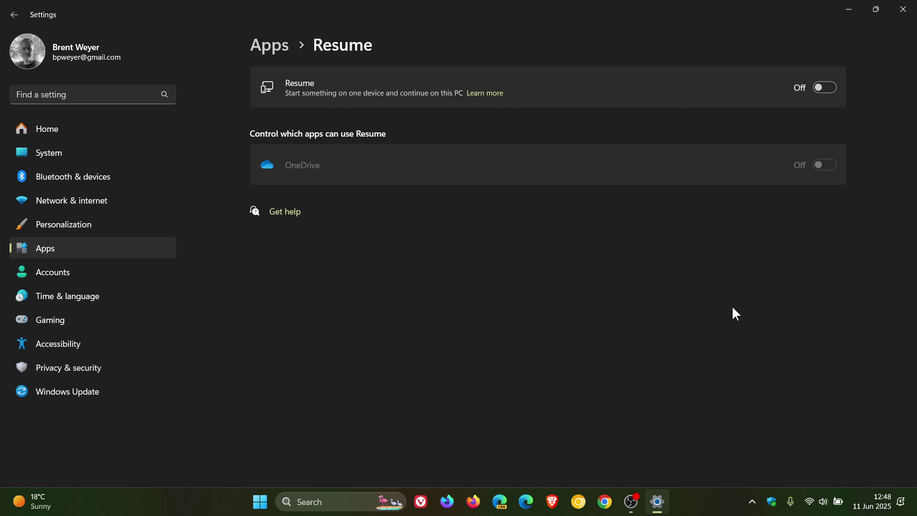
View System > Display > HDR, with HDR video streaming off, then hide and restore Settings.
left_click(92, 156)
left_click(597, 150)
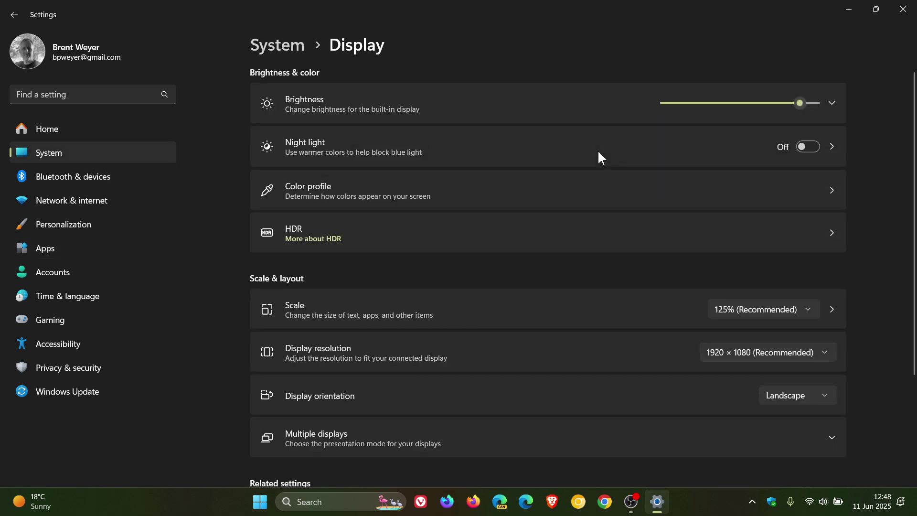
left_click(578, 231)
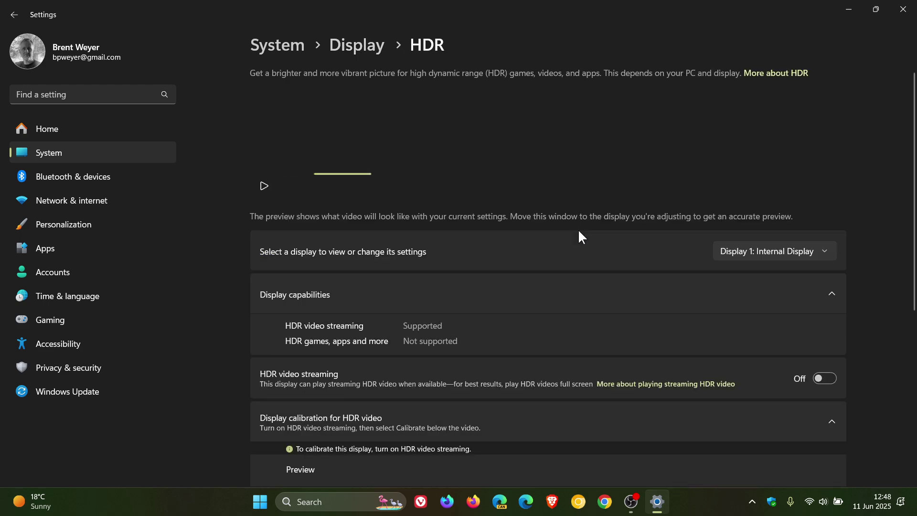
scroll(595, 226, "down", 3)
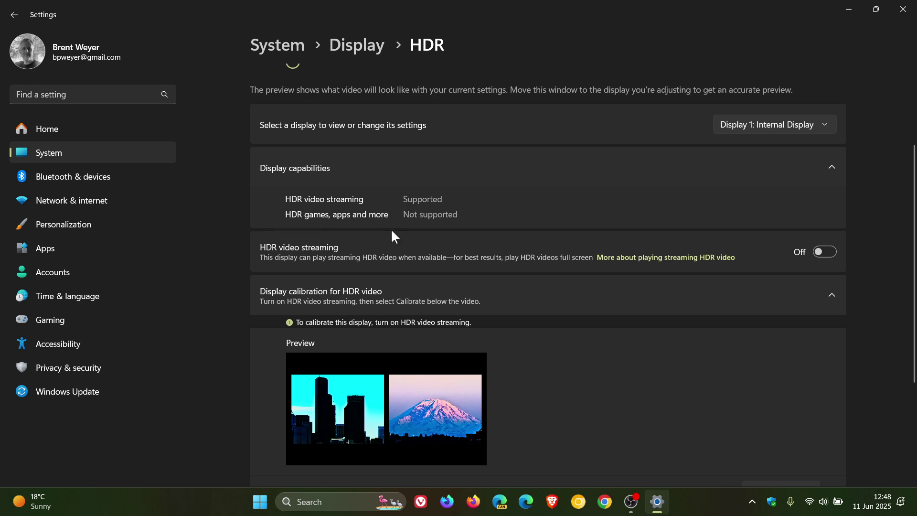
key("super+d")
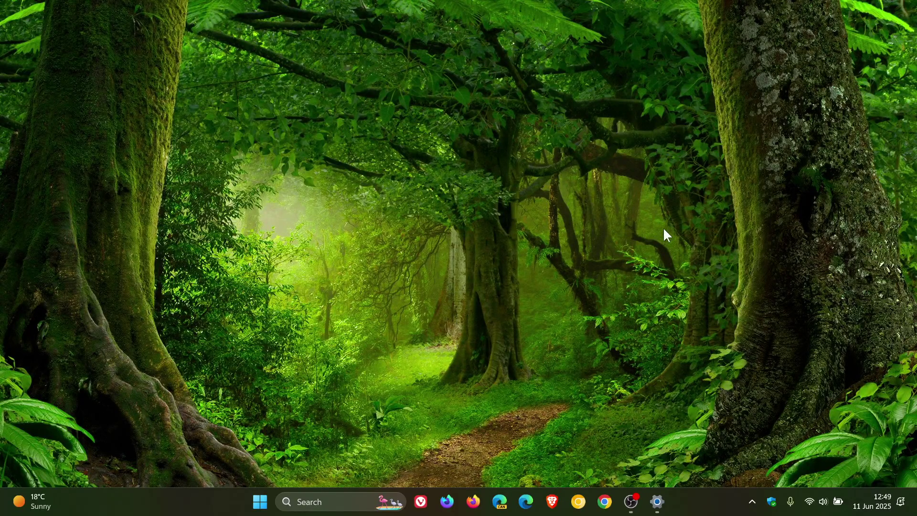
left_click(662, 492)
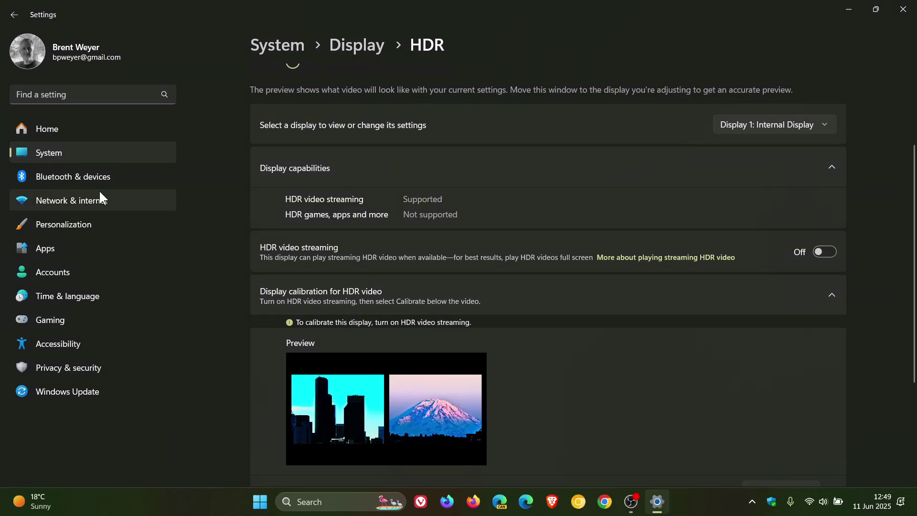
Go to System > About showing OS build 26100.4349, then minimise Settings.
left_click(91, 153)
scroll(588, 200, "down", 10)
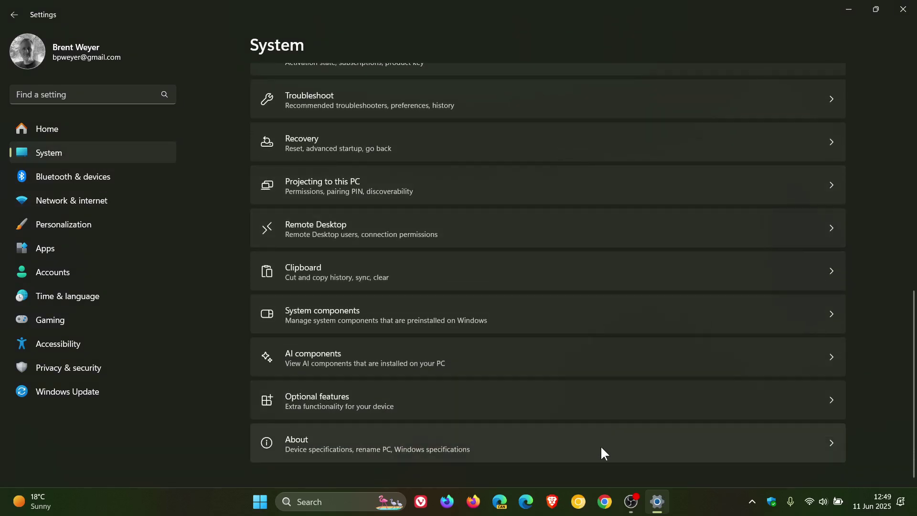
left_click(601, 448)
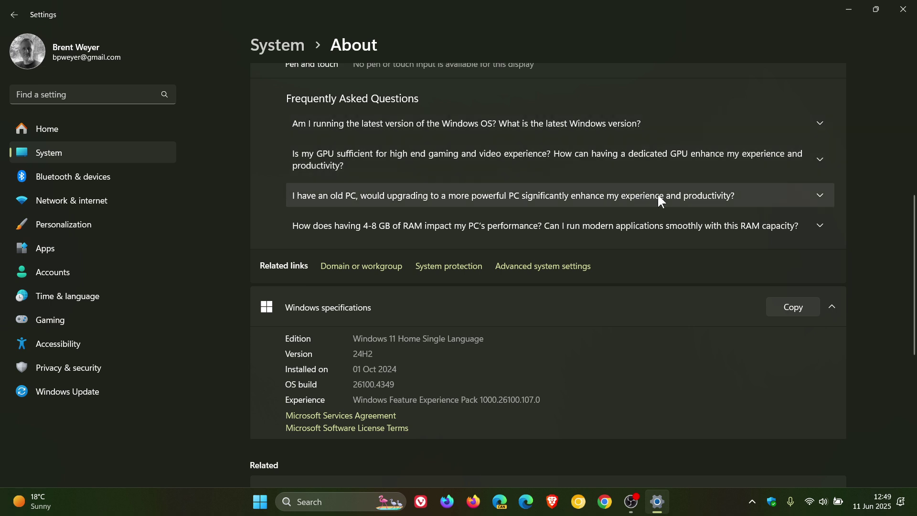
left_click(847, 10)
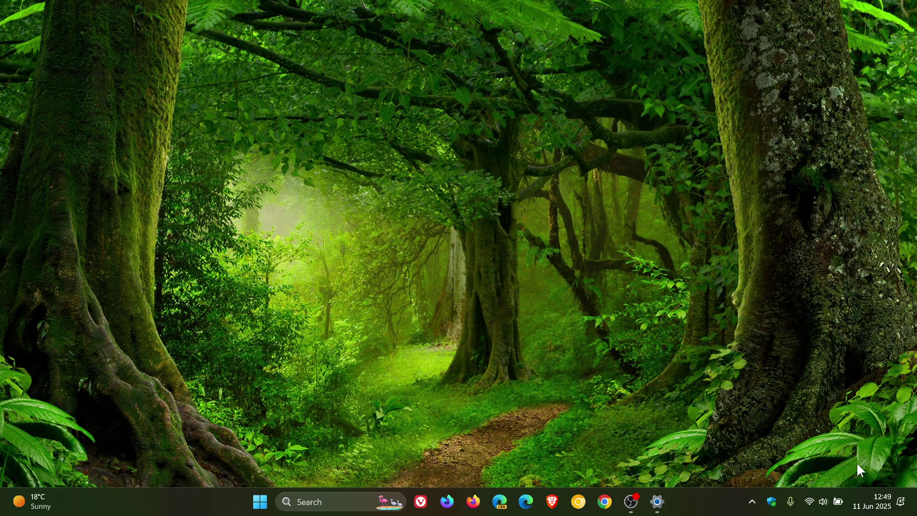
left_click(841, 500)
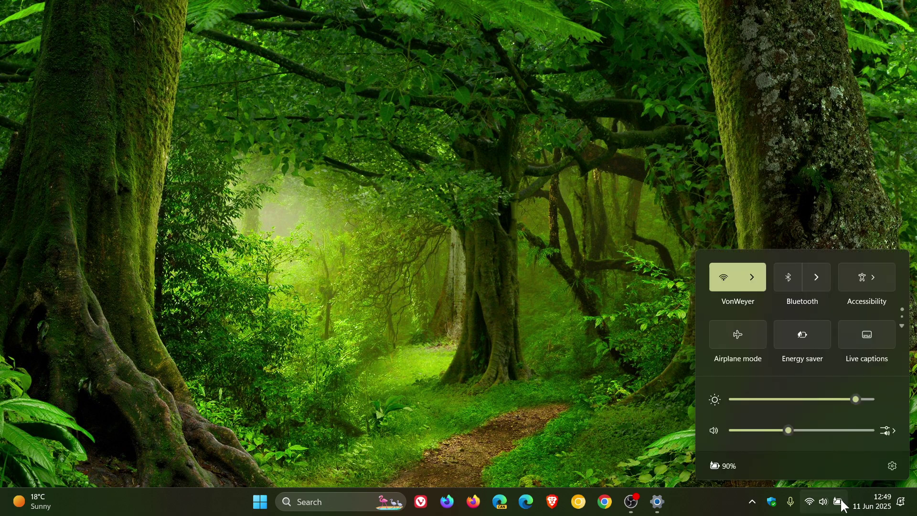
left_click(864, 278)
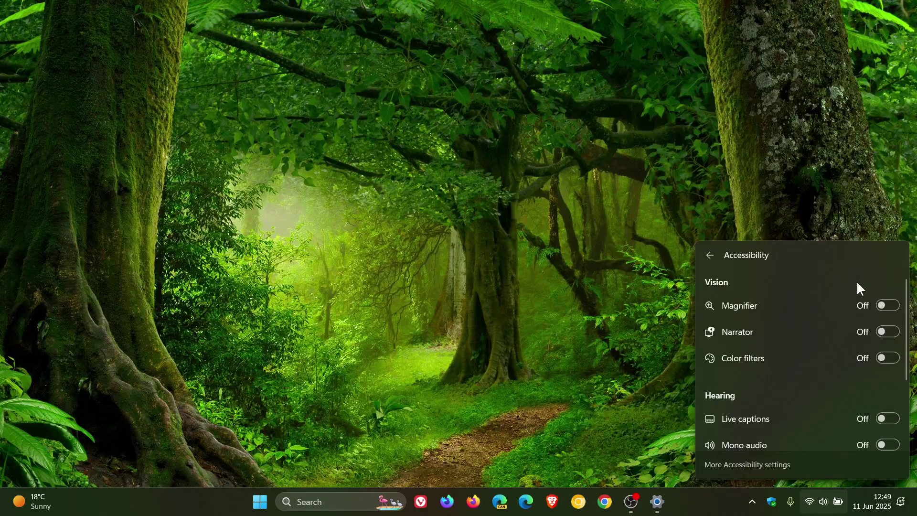
scroll(838, 299, "down", 3)
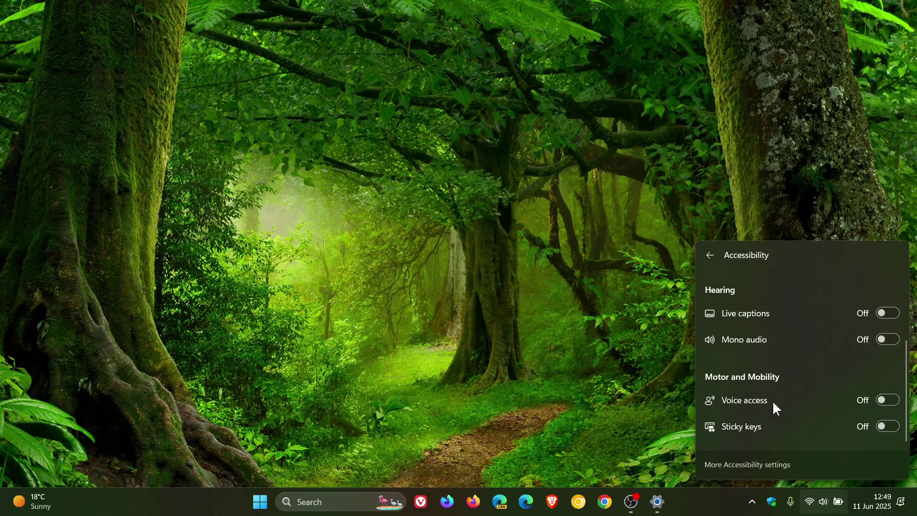
scroll(821, 401, "up", 3)
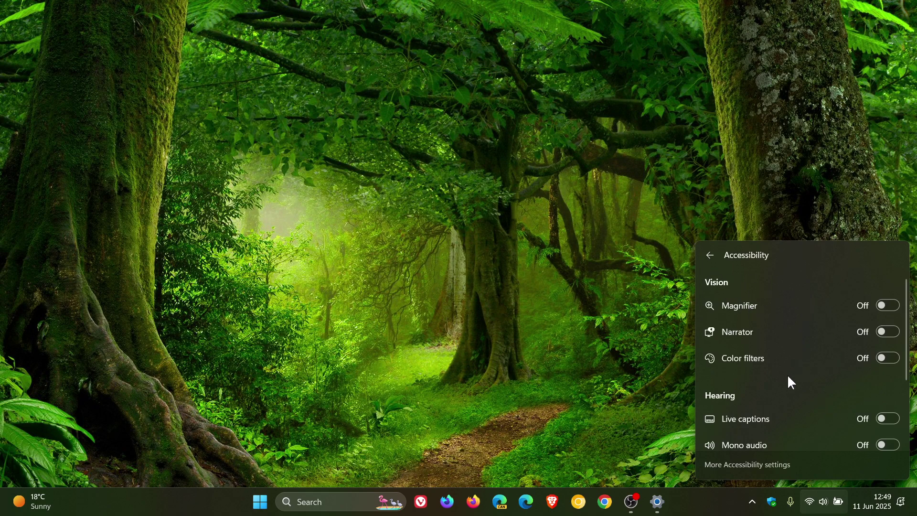
scroll(804, 332, "down", 3)
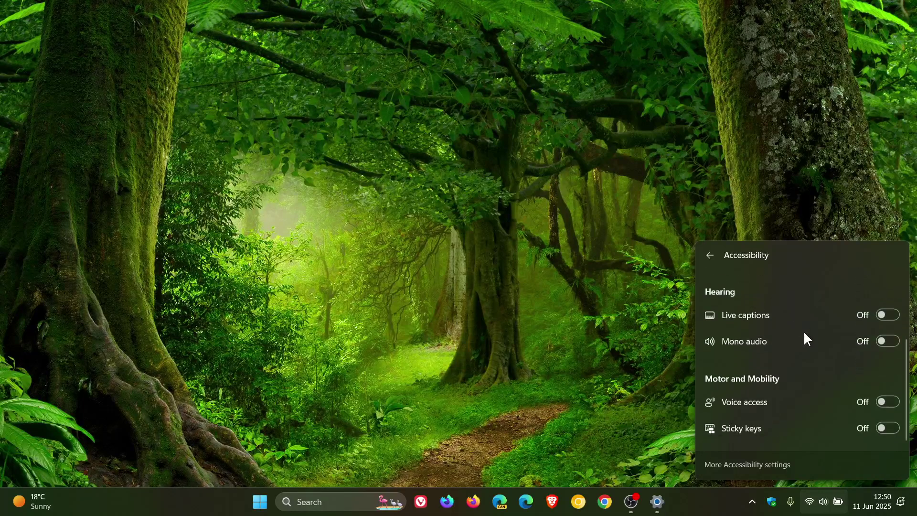
left_click(608, 184)
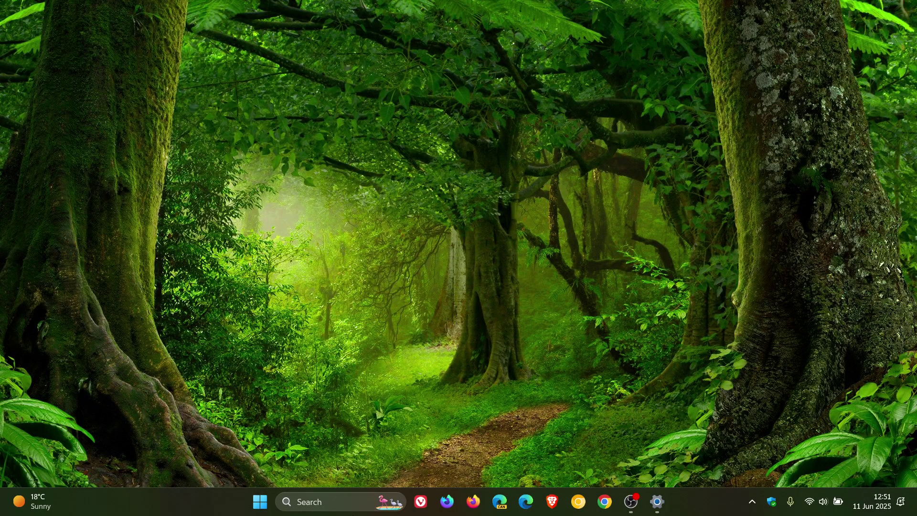
left_click(351, 502)
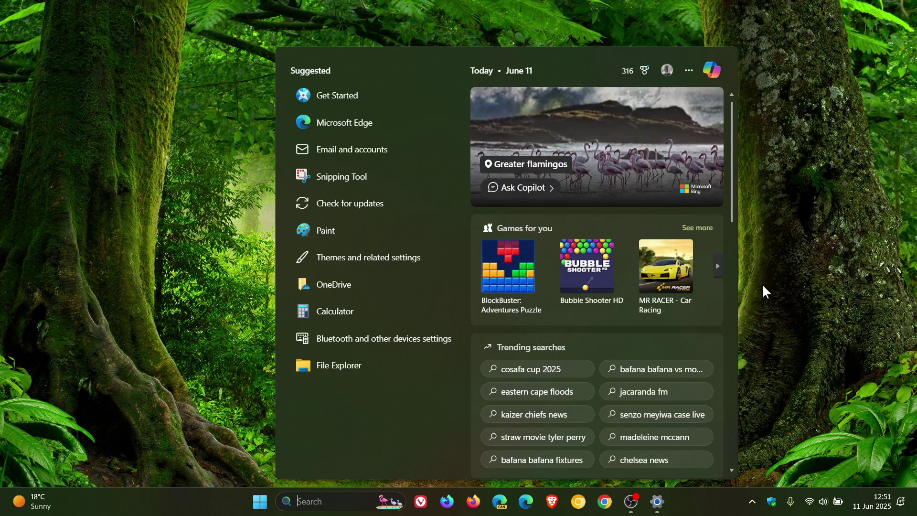
type("wi")
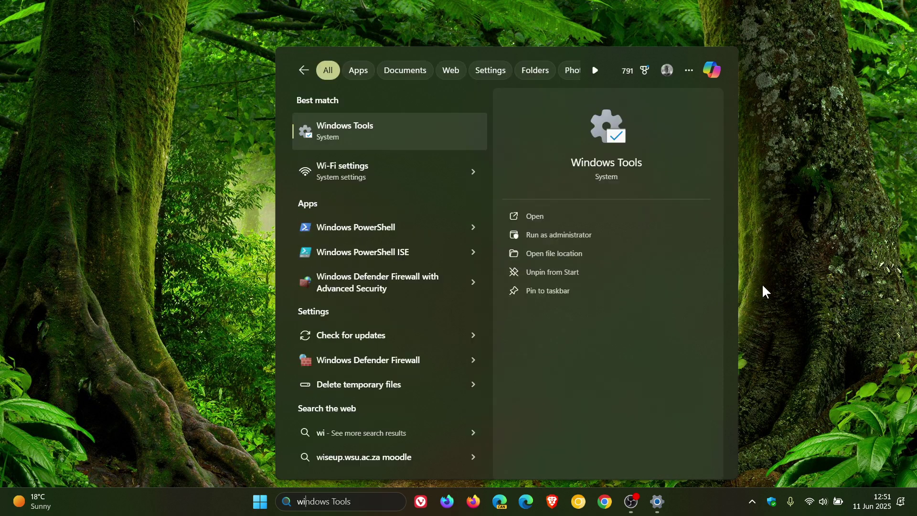
type("nver")
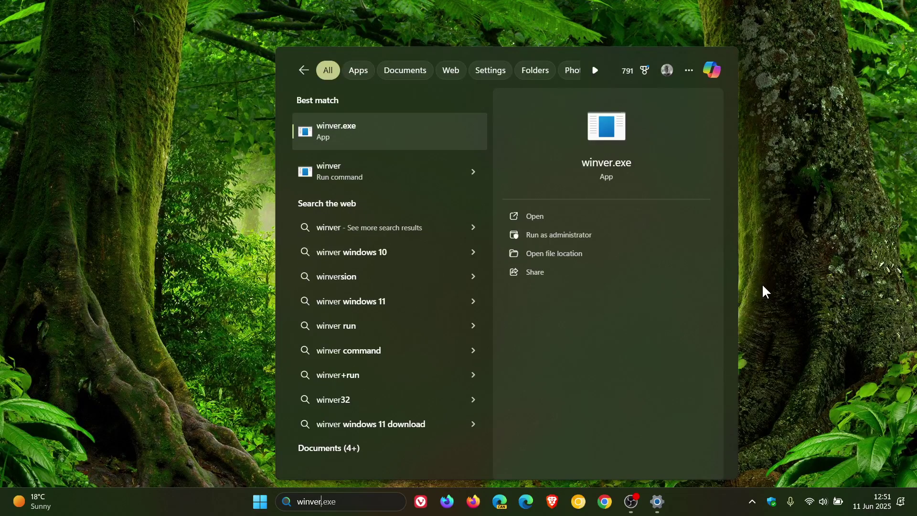
key("Return")
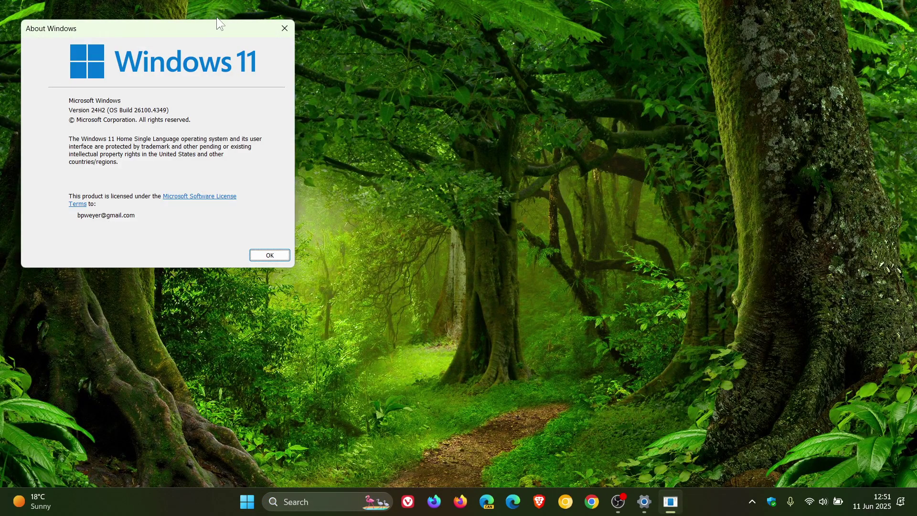
left_click_drag(217, 22, 525, 107)
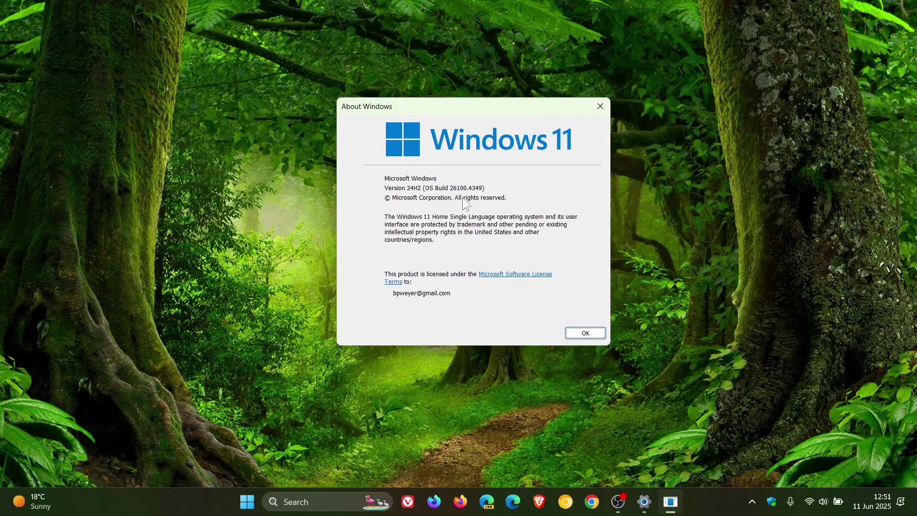
left_click(593, 329)
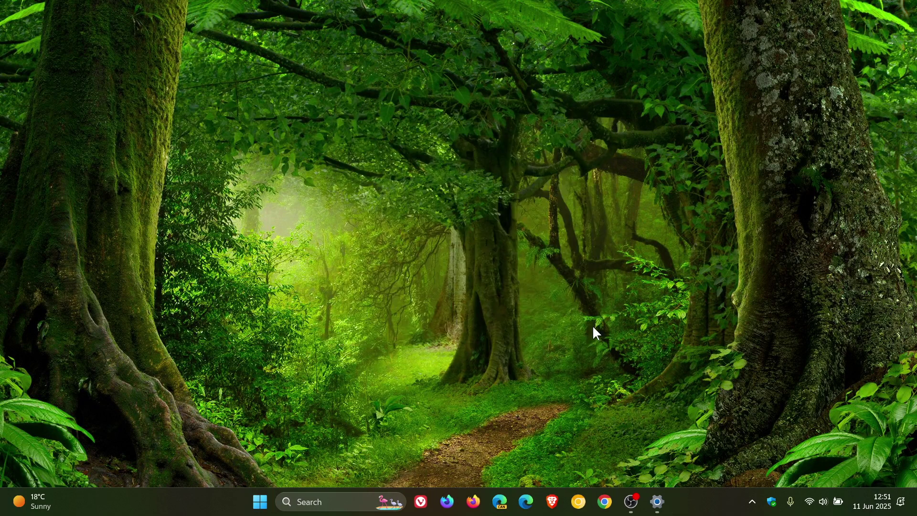